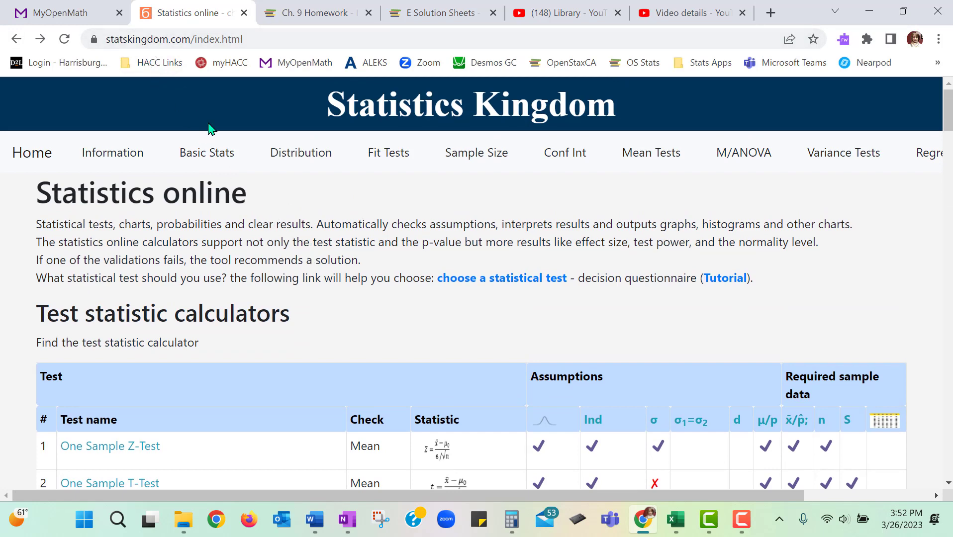
Step: Open the One Sample Z-Test calculator from the list of test statistic calculators
scroll(263, 175, down, 2)
scroll(262, 175, down, 4)
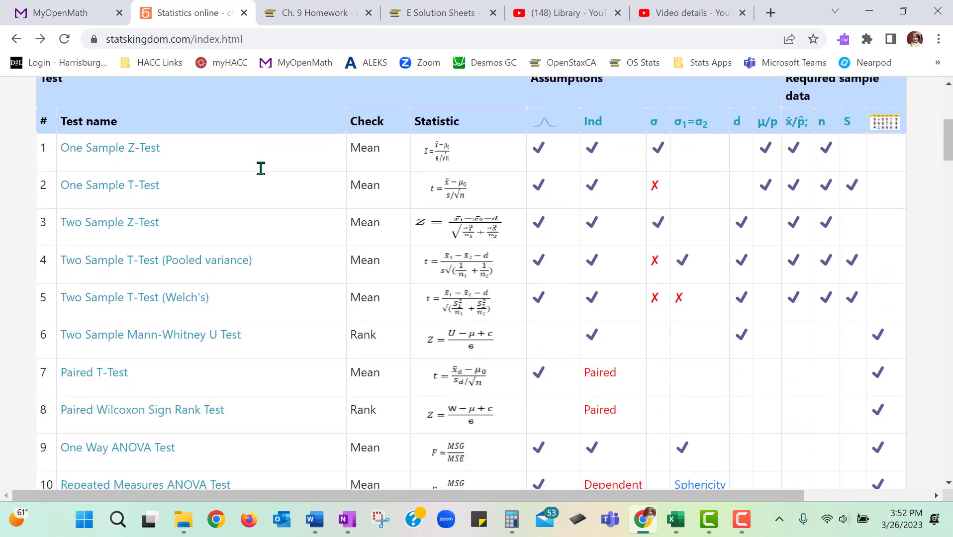
scroll(251, 135, up, 4)
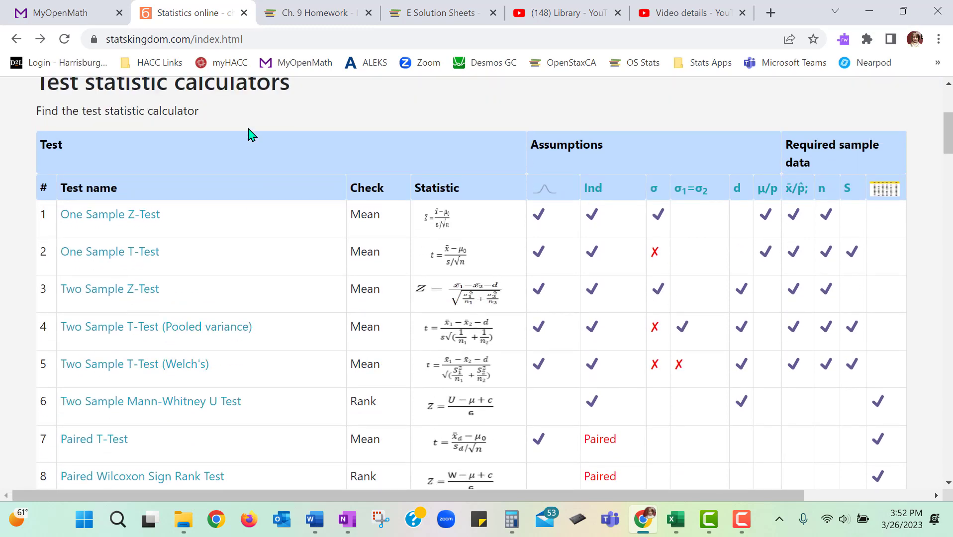
scroll(251, 138, down, 2)
scroll(249, 138, down, 1)
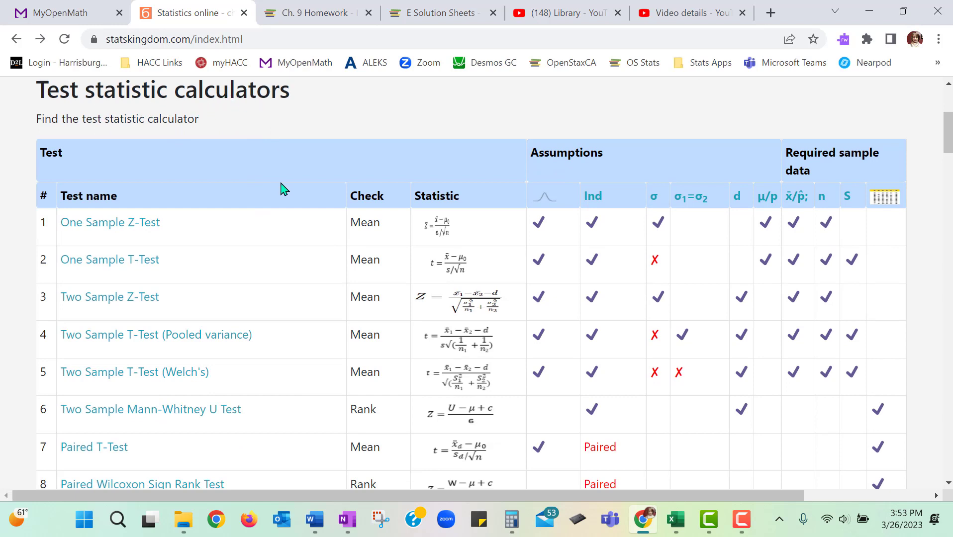
scroll(241, 202, down, 1)
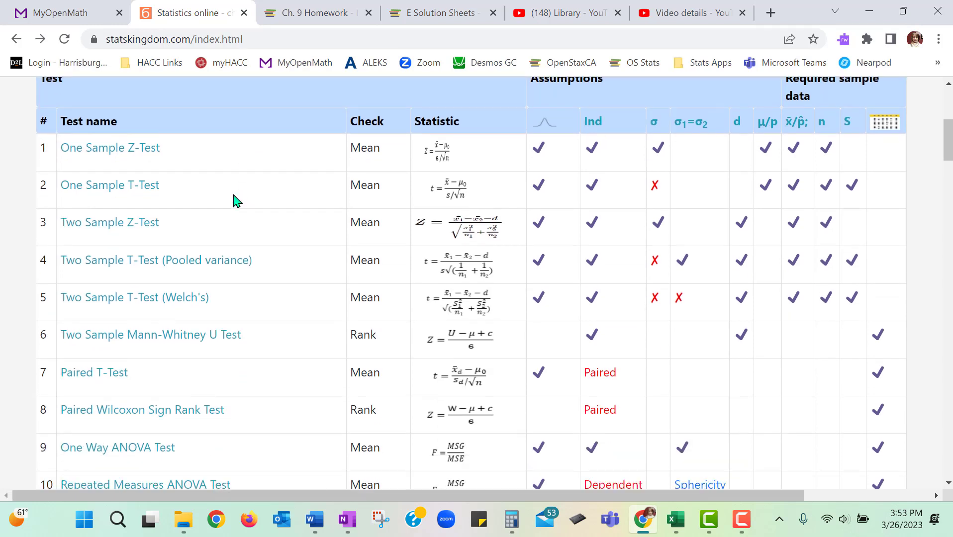
mouse_move(154, 192)
mouse_move(104, 183)
mouse_move(162, 153)
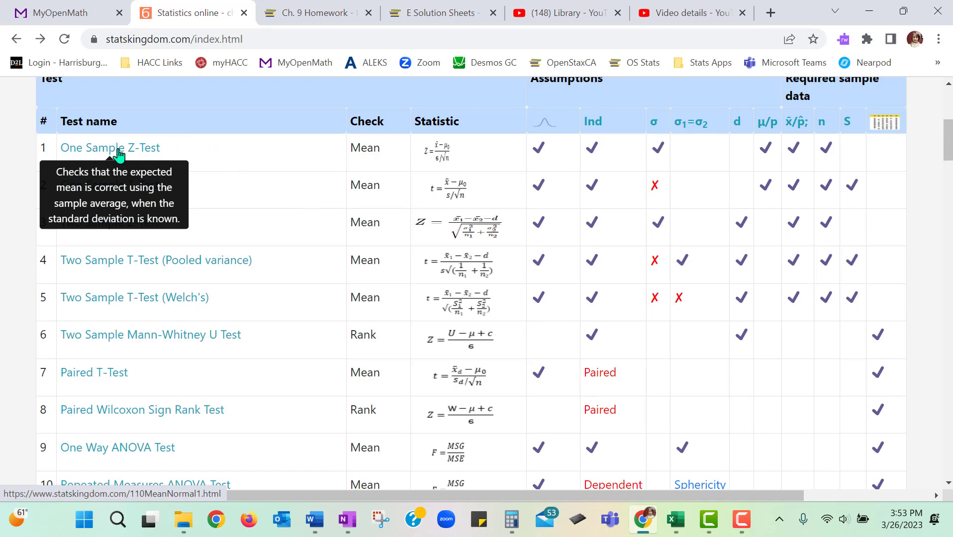
click(118, 152)
Step: Set the z-test's tails to Left (H₁: μ < μ₀) and check the significance level
scroll(498, 249, down, 2)
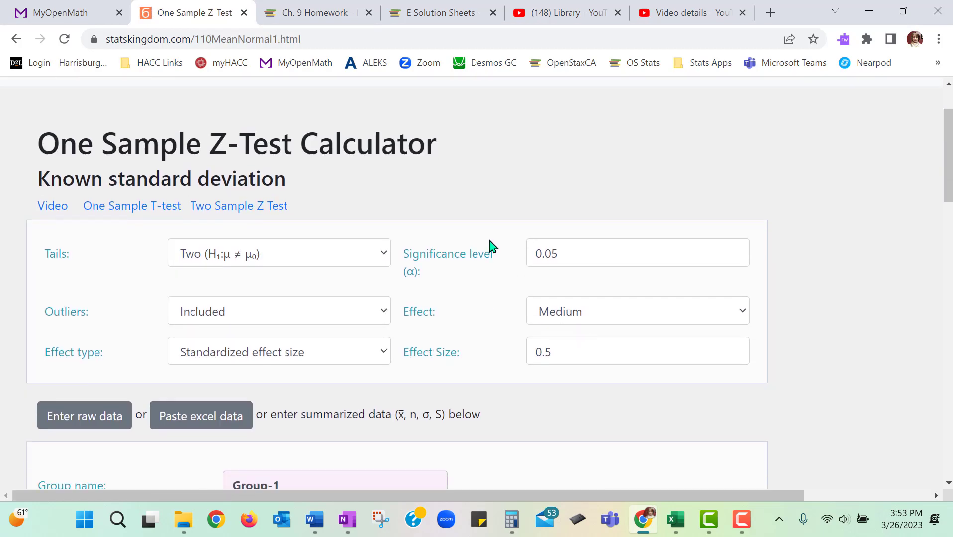
scroll(490, 245, down, 1)
click(297, 194)
click(247, 239)
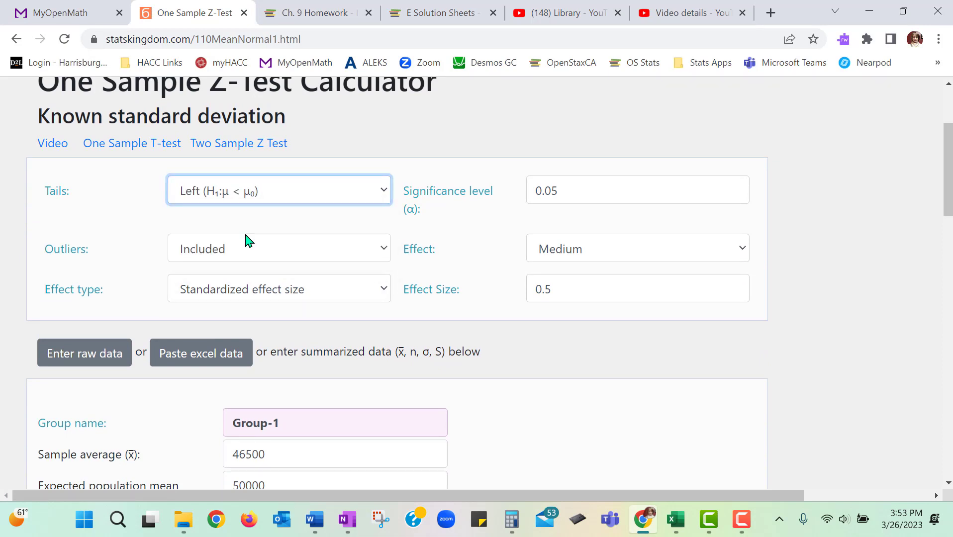
click(577, 191)
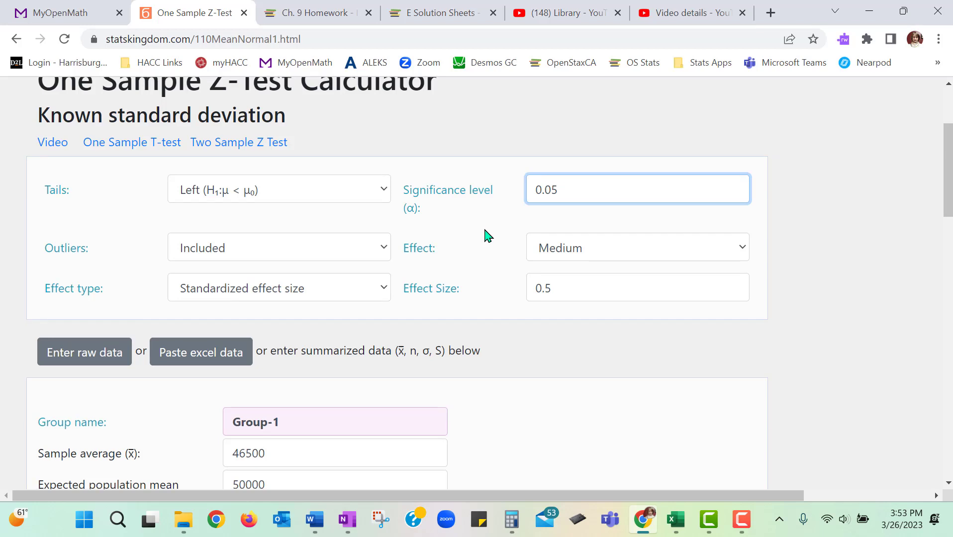
Step: Review the summarized data for Group-1: sample average, expected population mean, sample size, population SD and sample SD
scroll(477, 253, down, 1)
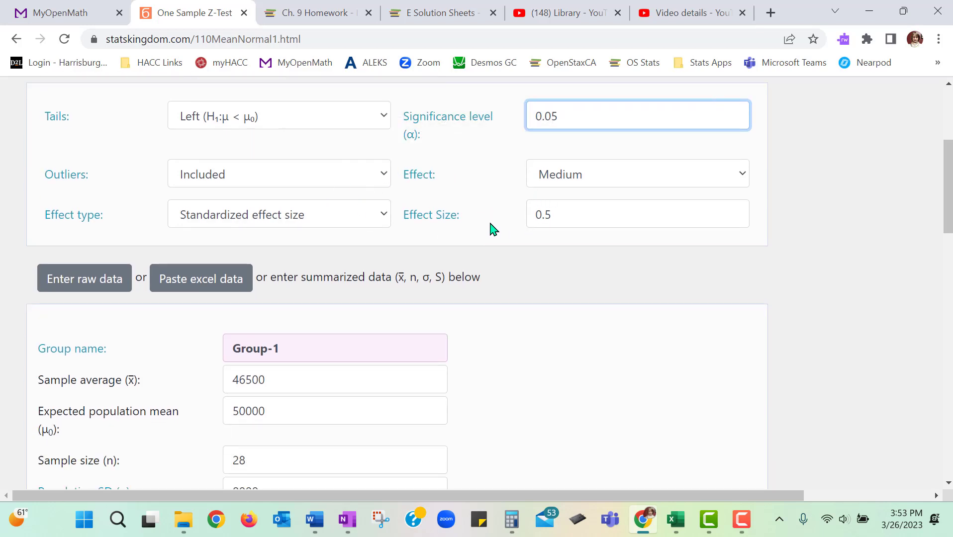
scroll(491, 230, down, 1)
scroll(491, 229, down, 1)
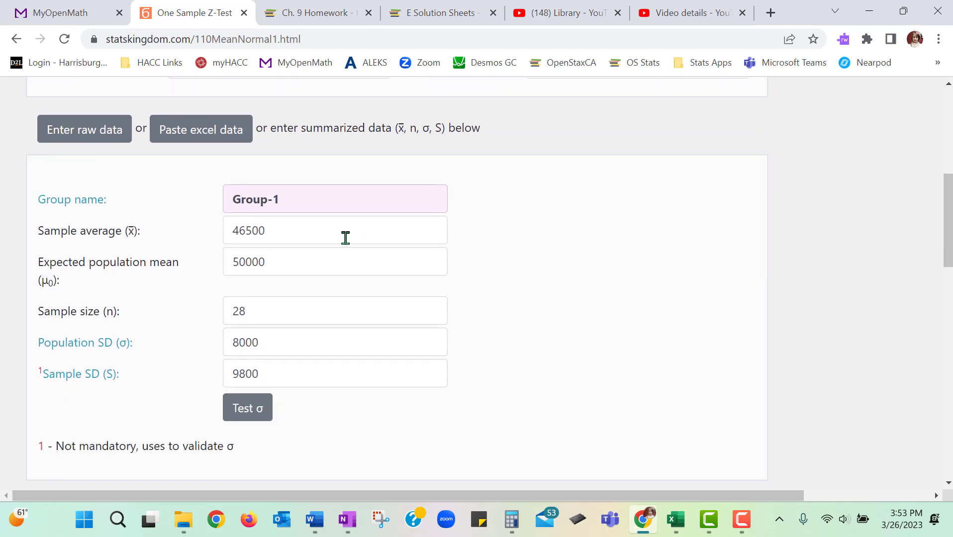
double_click(337, 233)
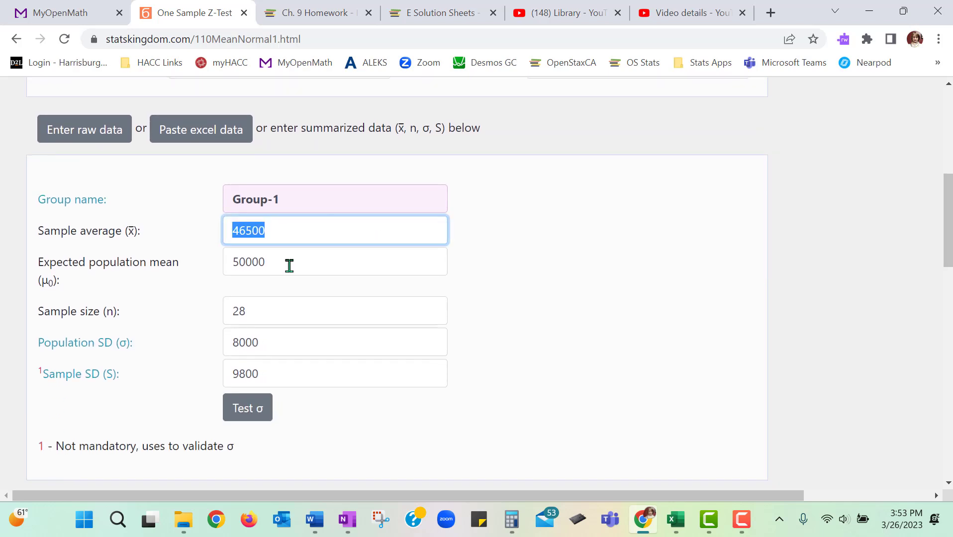
click(274, 310)
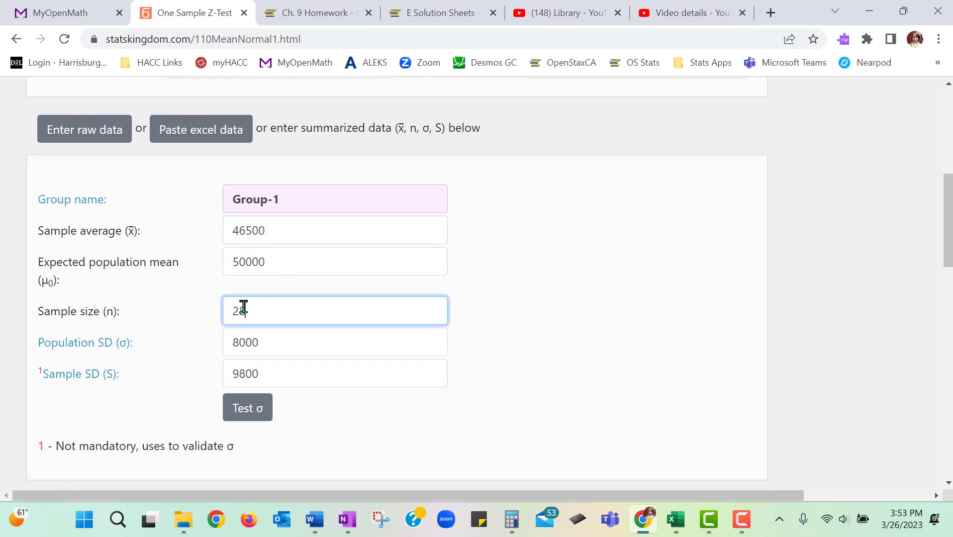
click(290, 235)
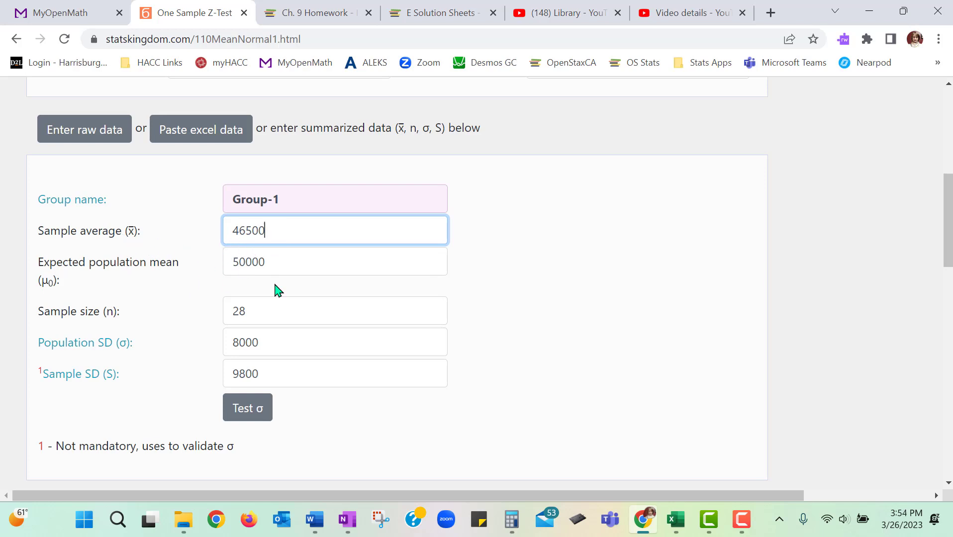
click(305, 264)
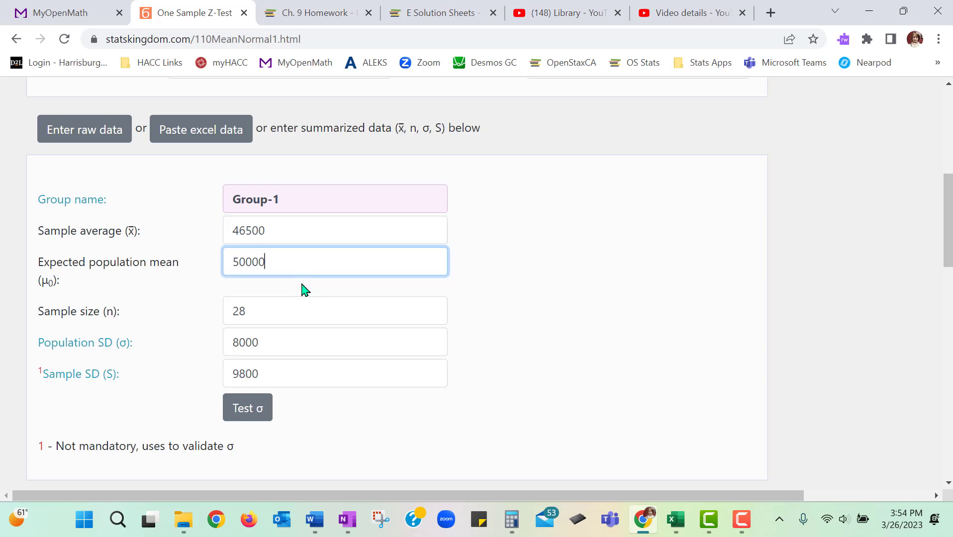
scroll(305, 290, down, 2)
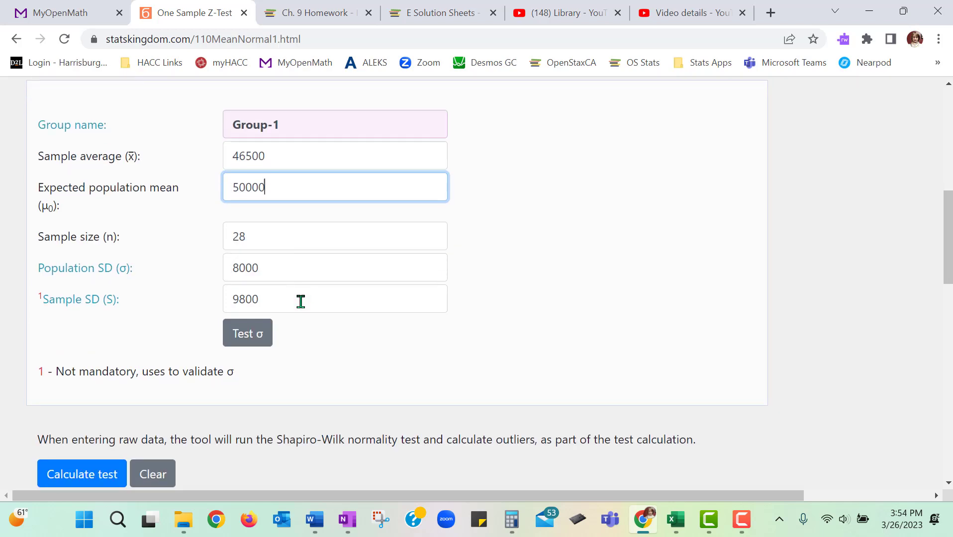
click(283, 273)
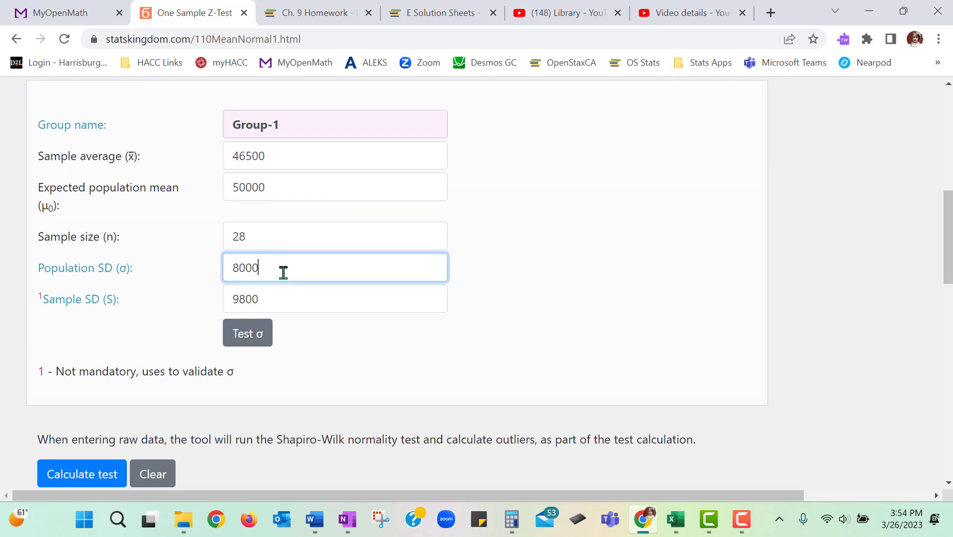
double_click(274, 298)
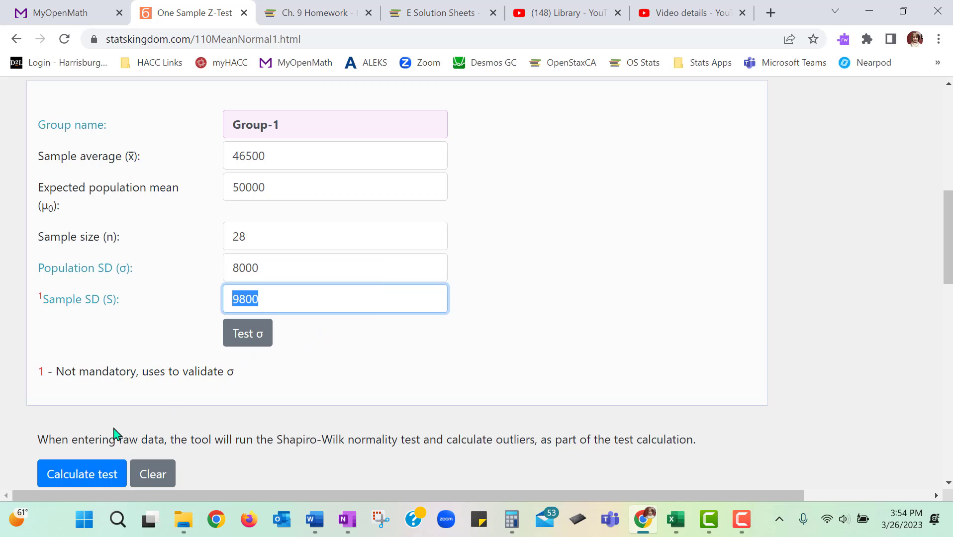
Step: Calculate the z-test and highlight the decision sentence under the H₀ hypothesis result
click(85, 479)
scroll(358, 397, down, 1)
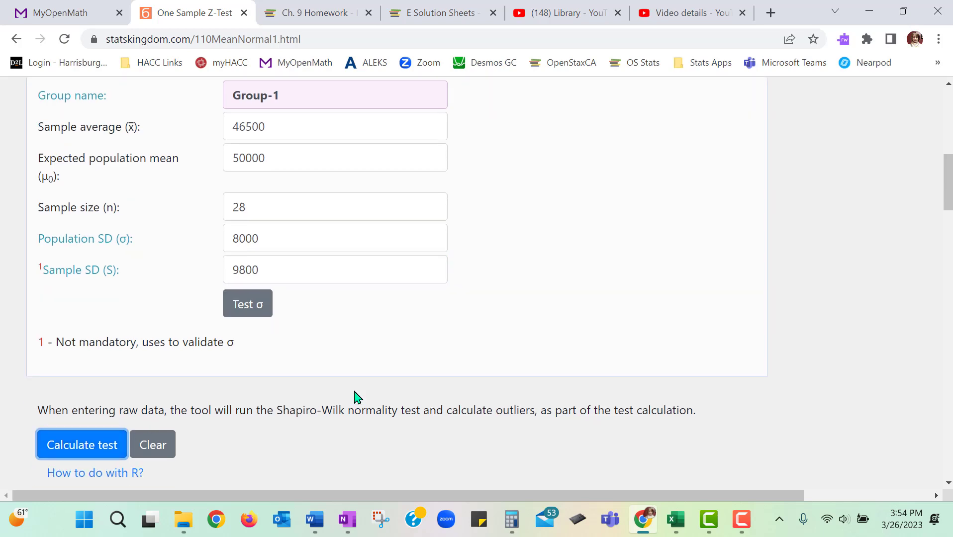
scroll(356, 396, down, 10)
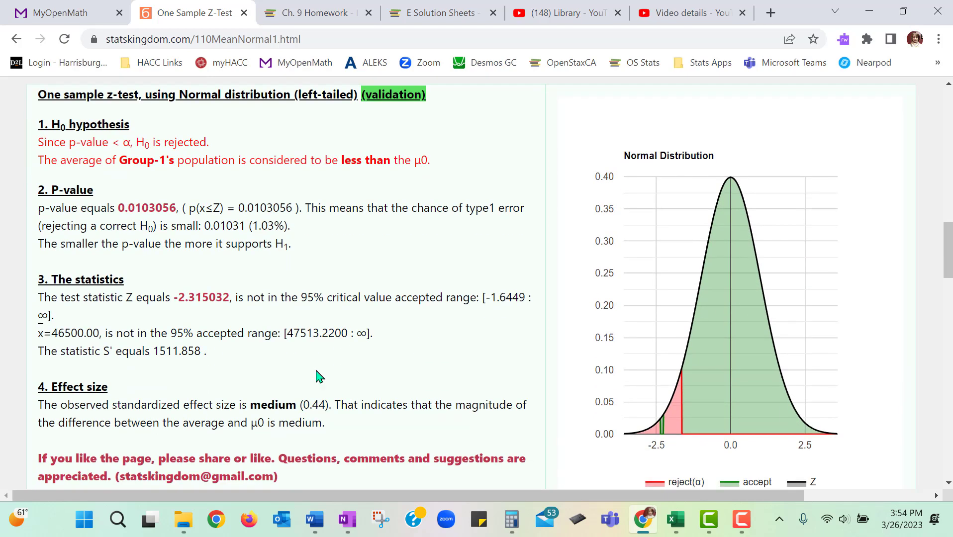
drag(40, 138, 222, 136)
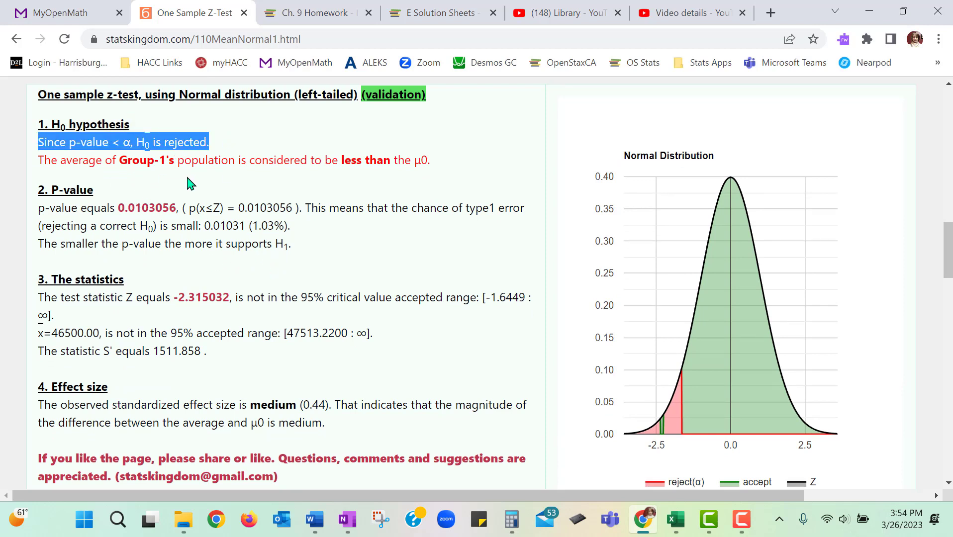
Step: Copy the calculated p-value into the OneNote example below the Alpha line, on the same line as the label "p-value ="
double_click(141, 207)
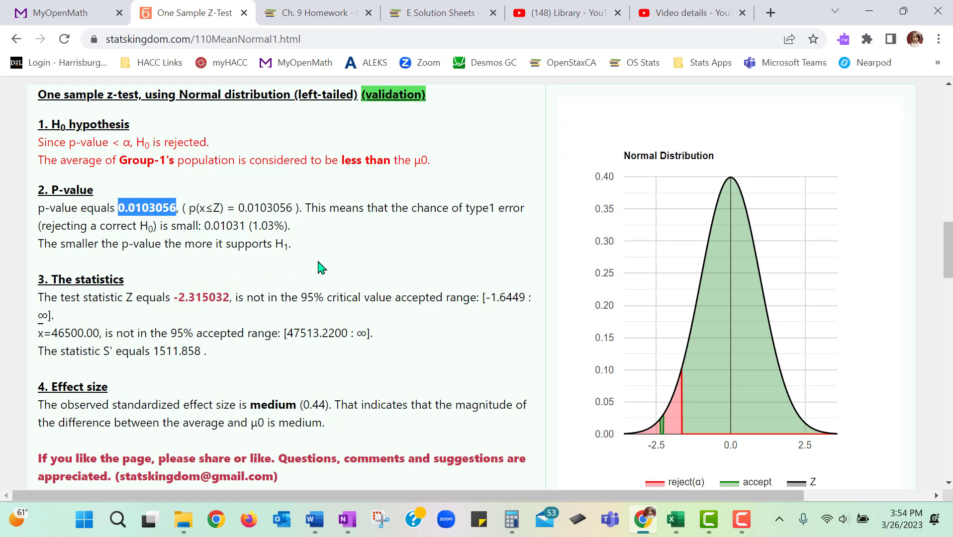
click(346, 519)
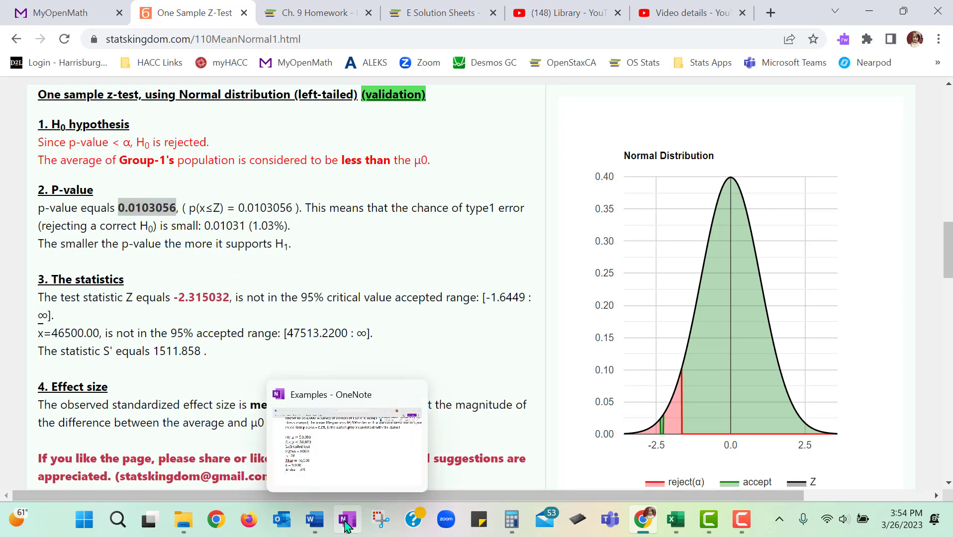
key(Return)
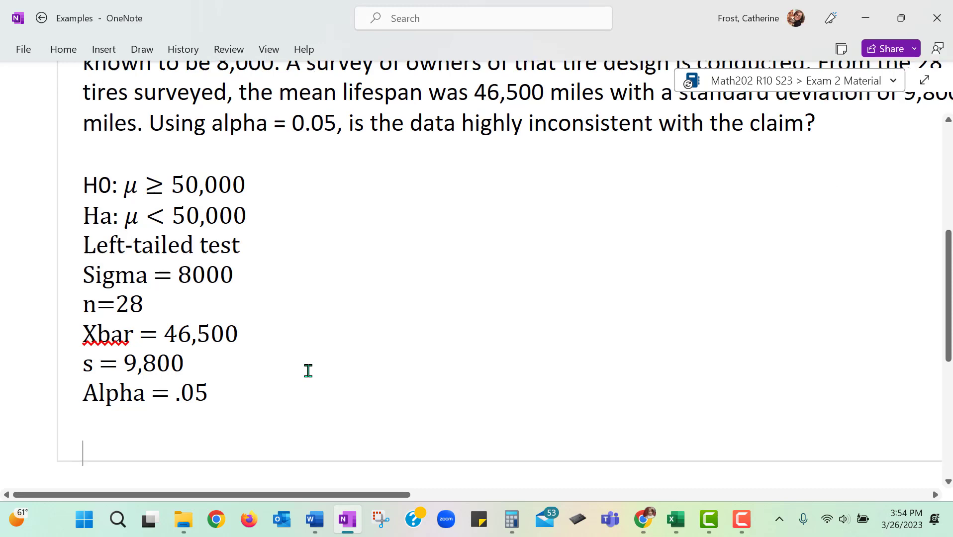
text(p-value =)
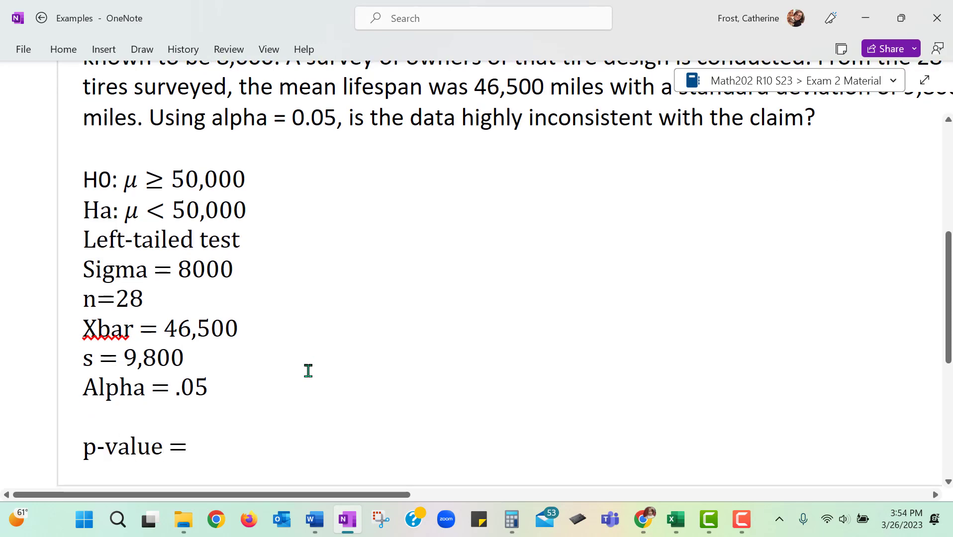
text(0.0103056  From <https://www.statskingdom.com/110MeanNormal1.html>)
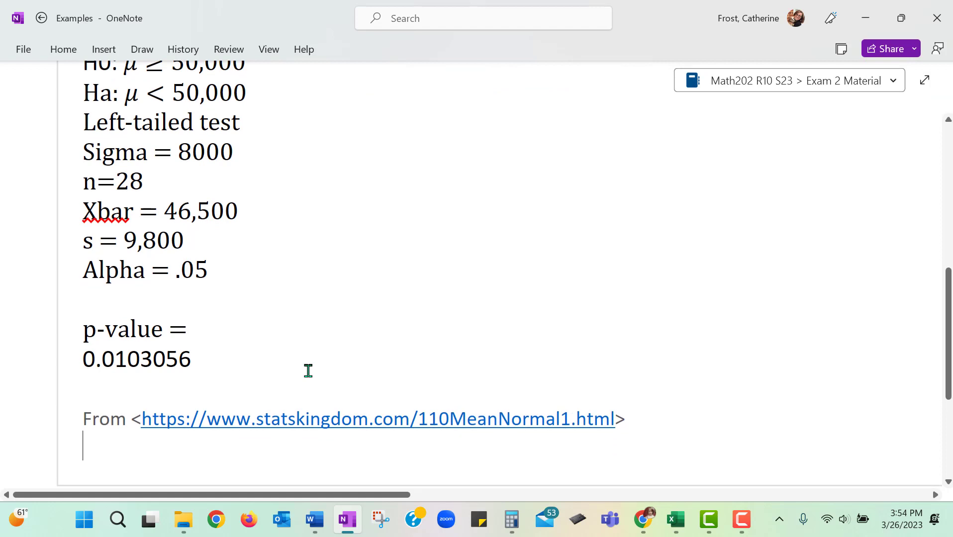
click(82, 358)
key(BackSpace)
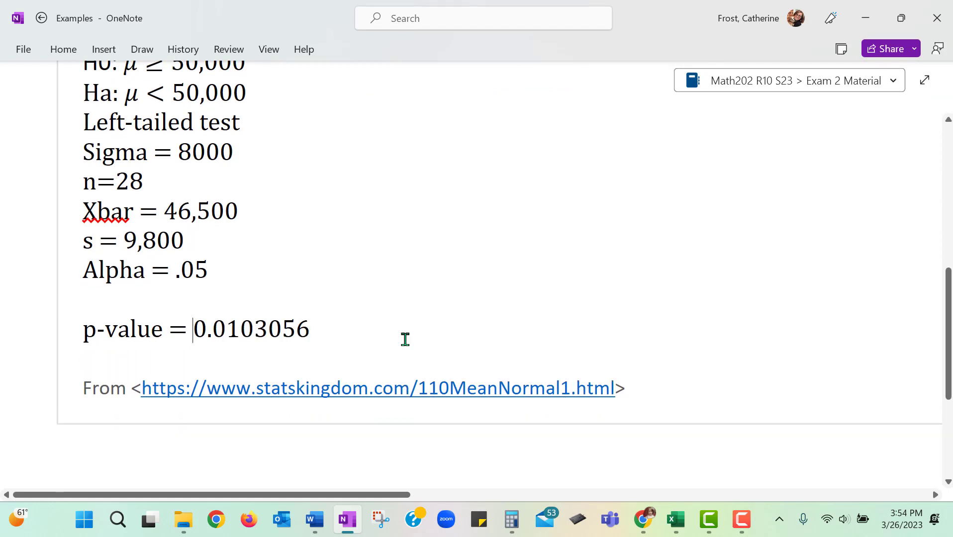
Step: Delete the pasted "From" source link and the empty line below the p-value
double_click(105, 391)
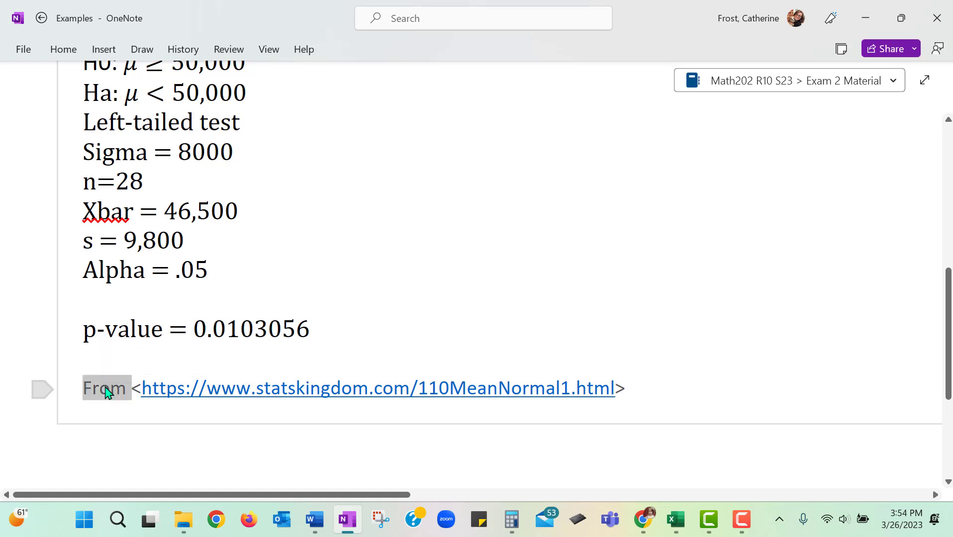
click(105, 391)
key(Delete)
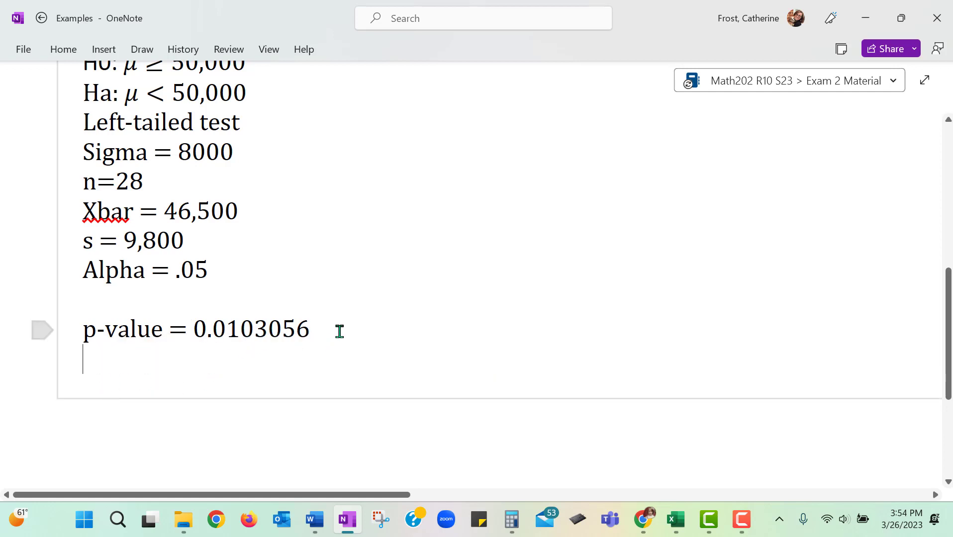
key(BackSpace)
Step: Complete the p-value line with "which is less than alpha. Reject the null."
text(which)
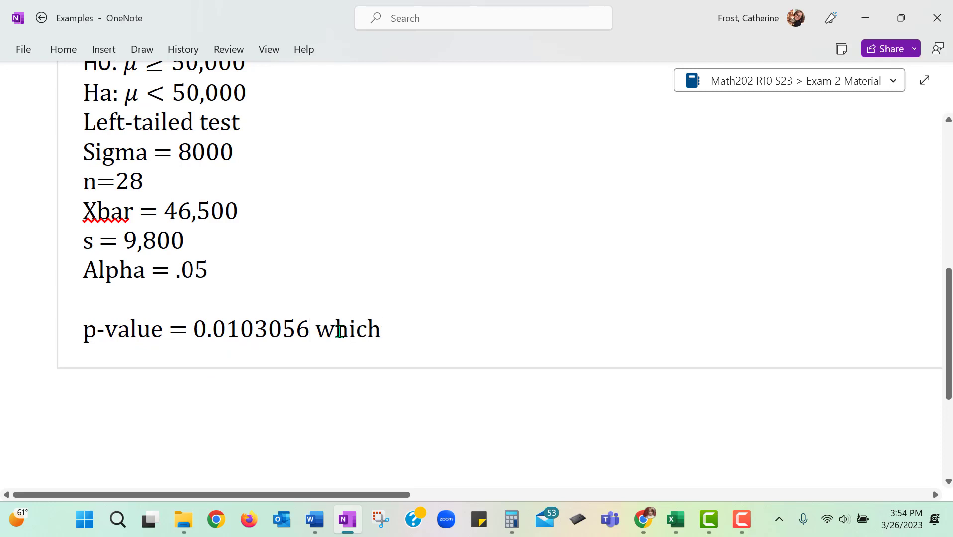
text( is less than)
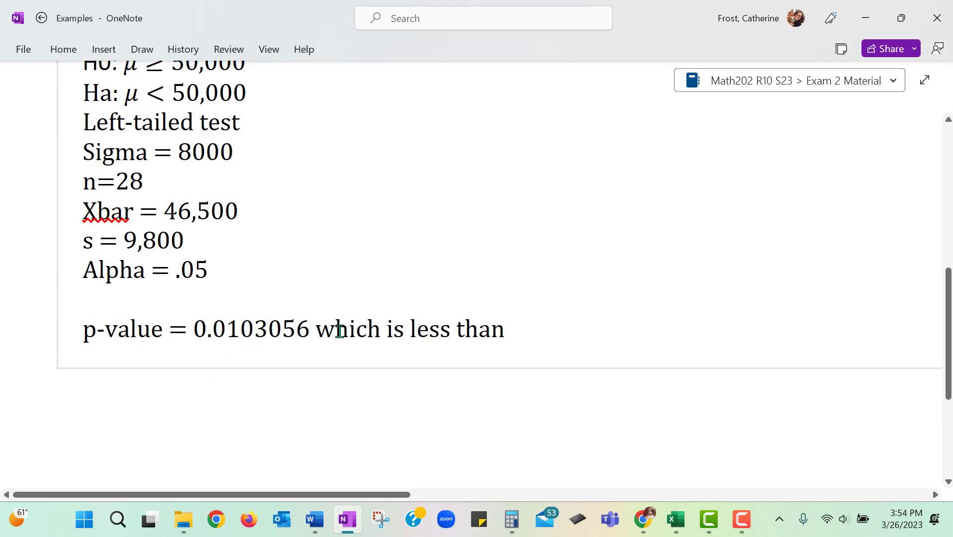
text( alpha.)
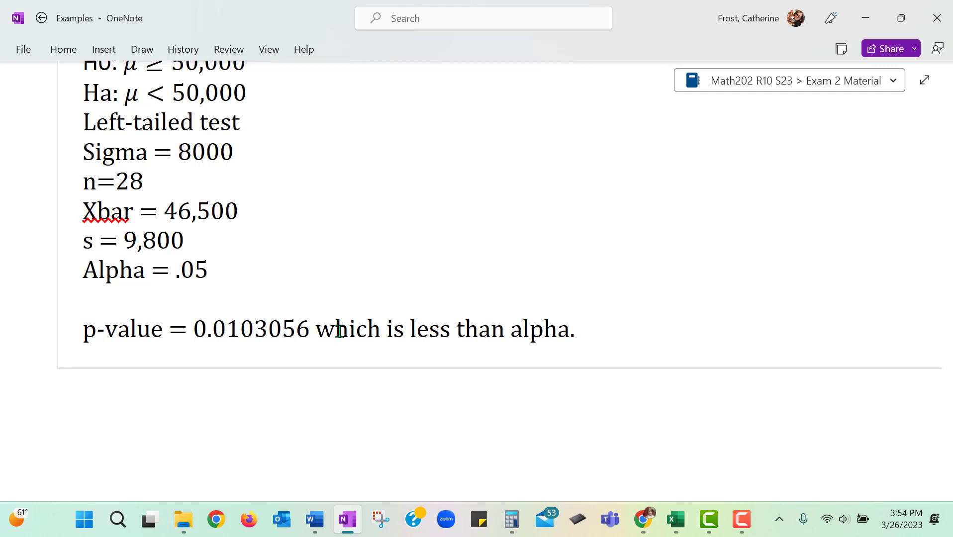
text( Reject the null.)
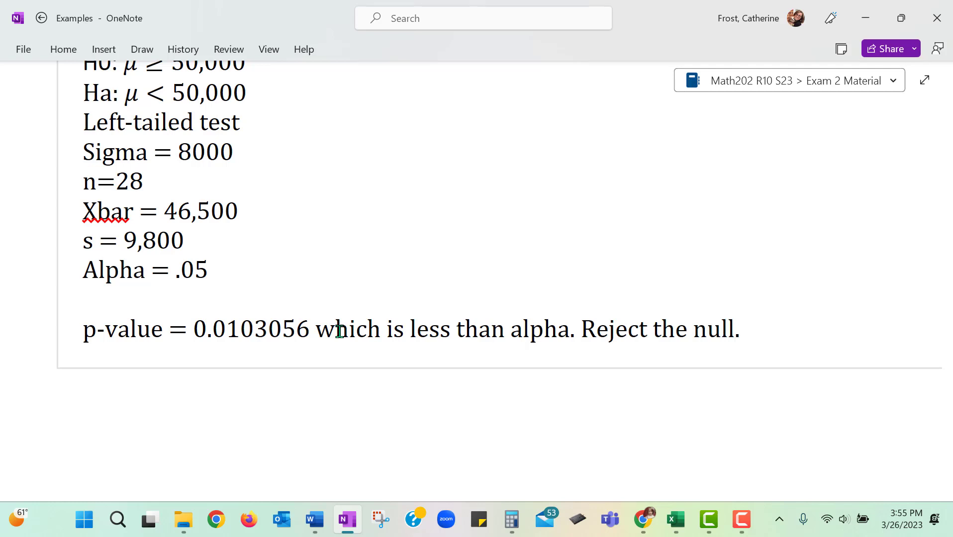
Step: Leave a blank line below the p-value line and begin a new paragraph with "Conclusion: At the 5% significance level"
key(Return)
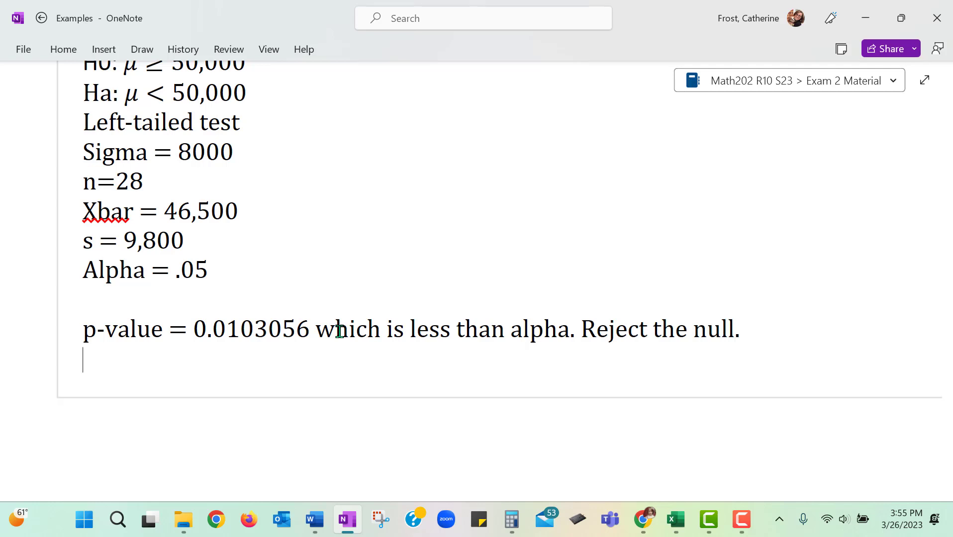
key(Return)
text(Conclusion)
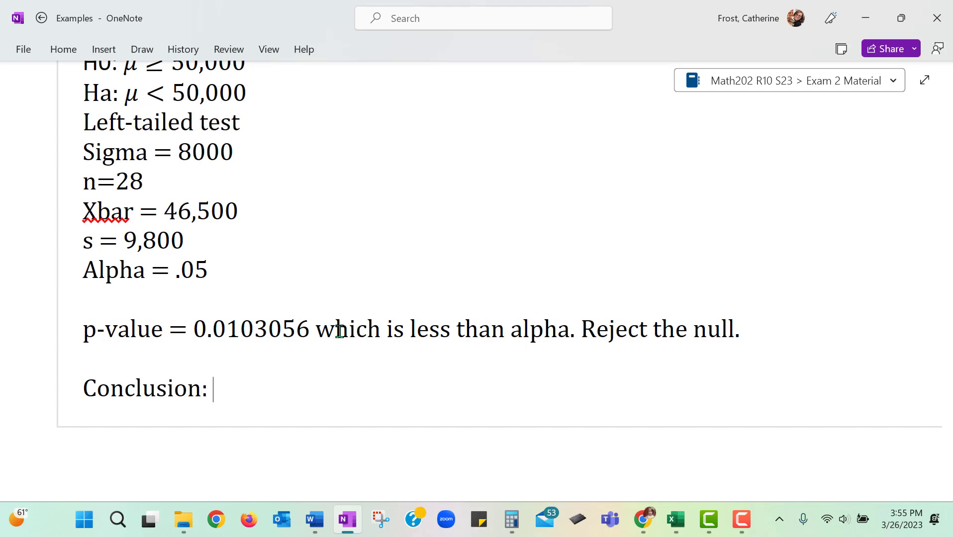
text(: At the)
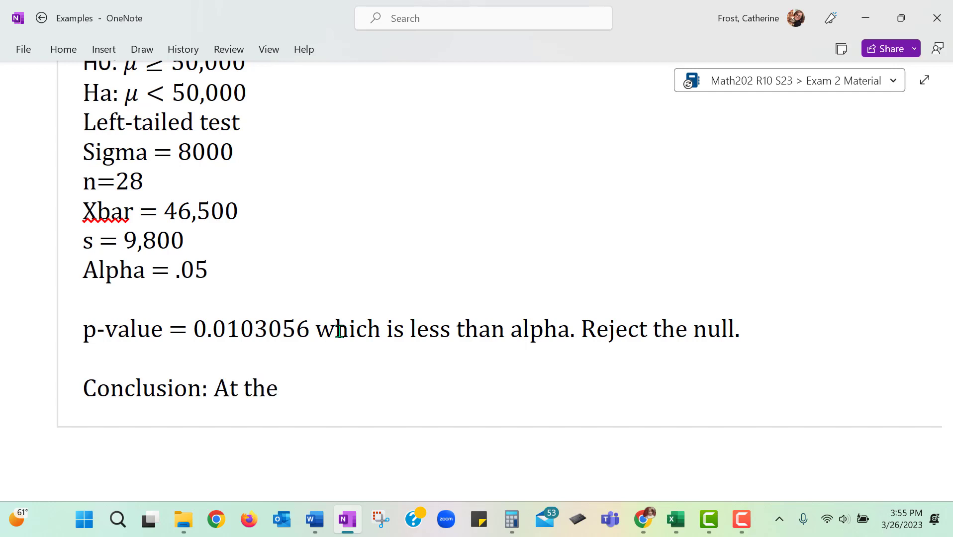
text( 5% sig)
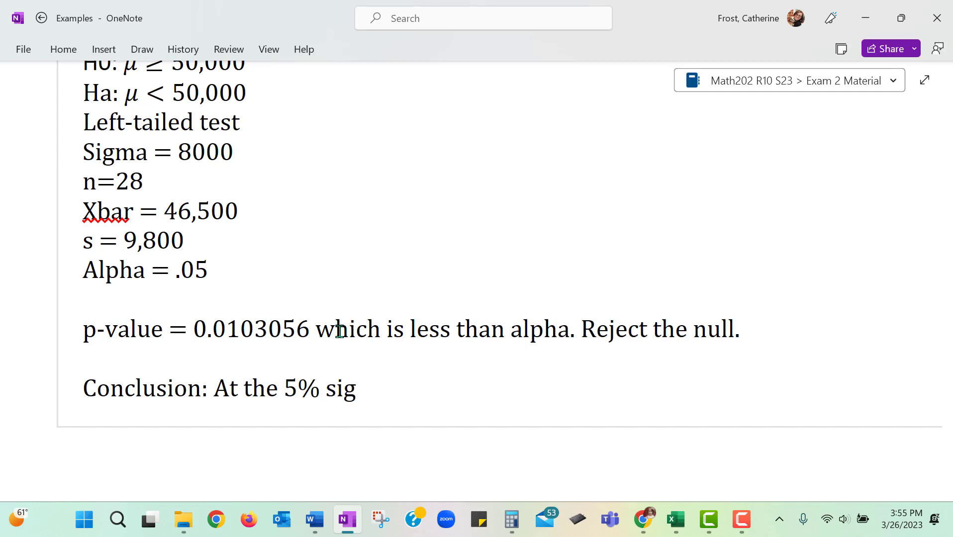
text(nifcance level)
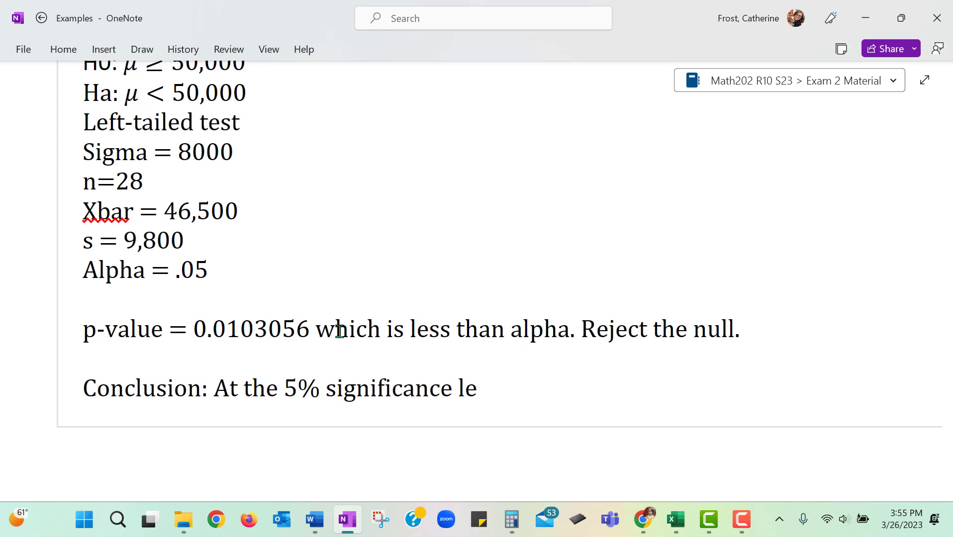
text(, there is)
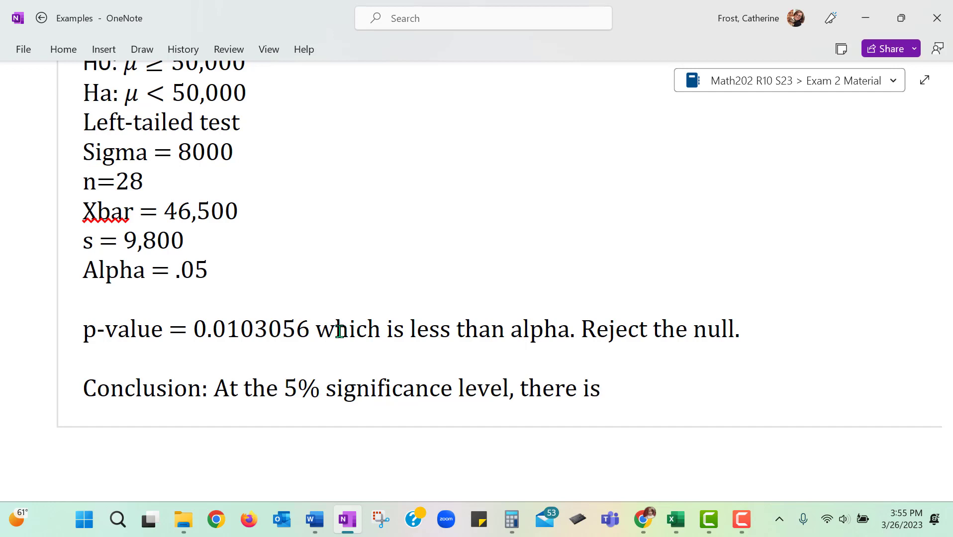
text( sufficient e)
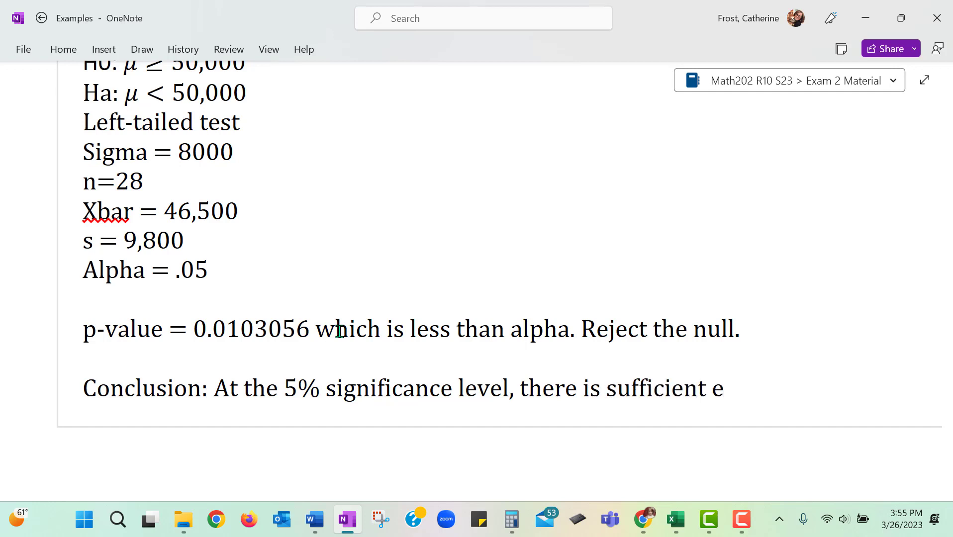
text(vidence t)
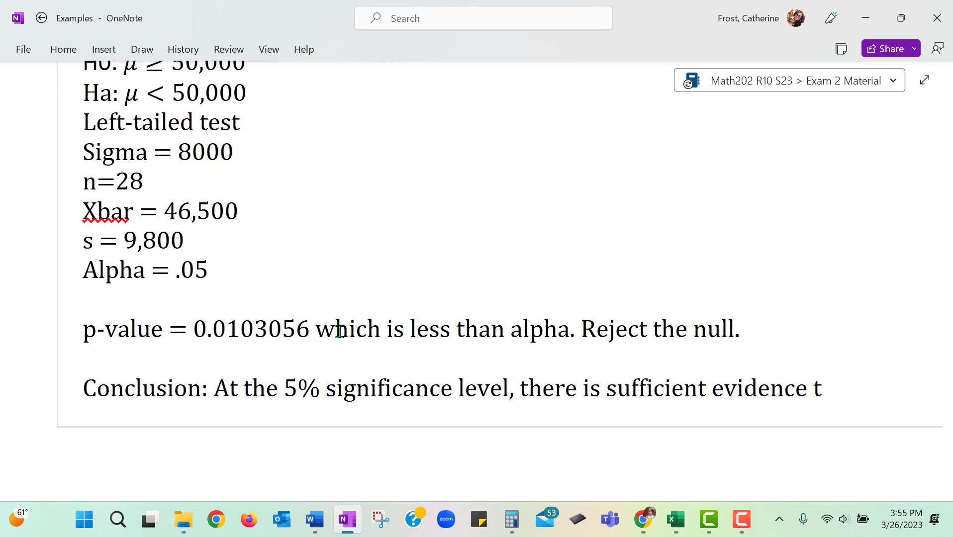
text(o support t)
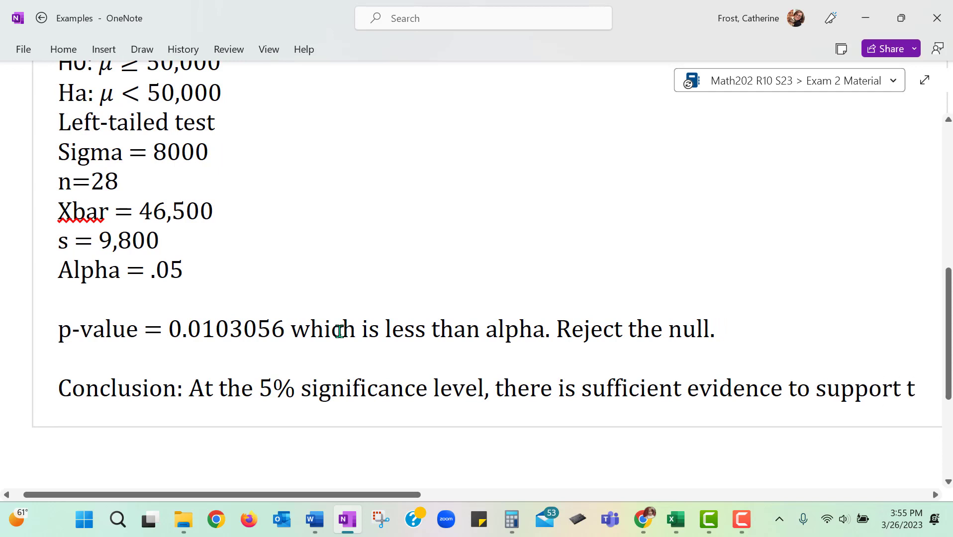
text(he cal)
Step: Continue the conclusion sentence with ", there is sufficient evidence to support the claim that"
key(BackSpace)
key(BackSpace)
text(laim that )
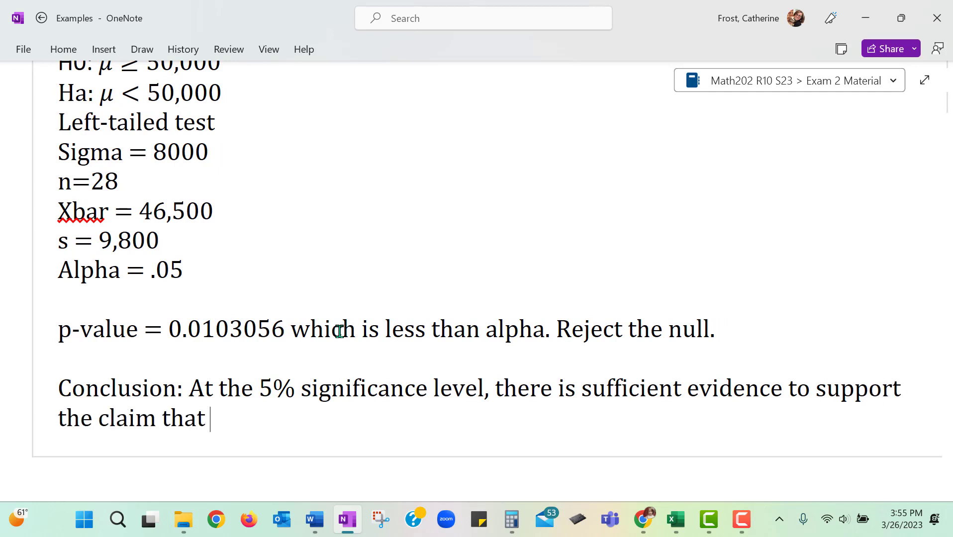
text(the average )
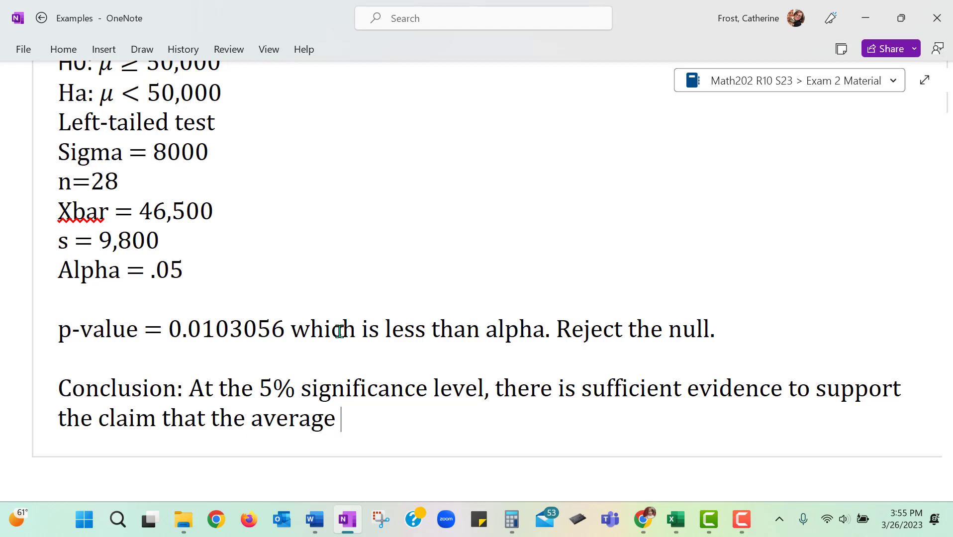
text(tire lif)
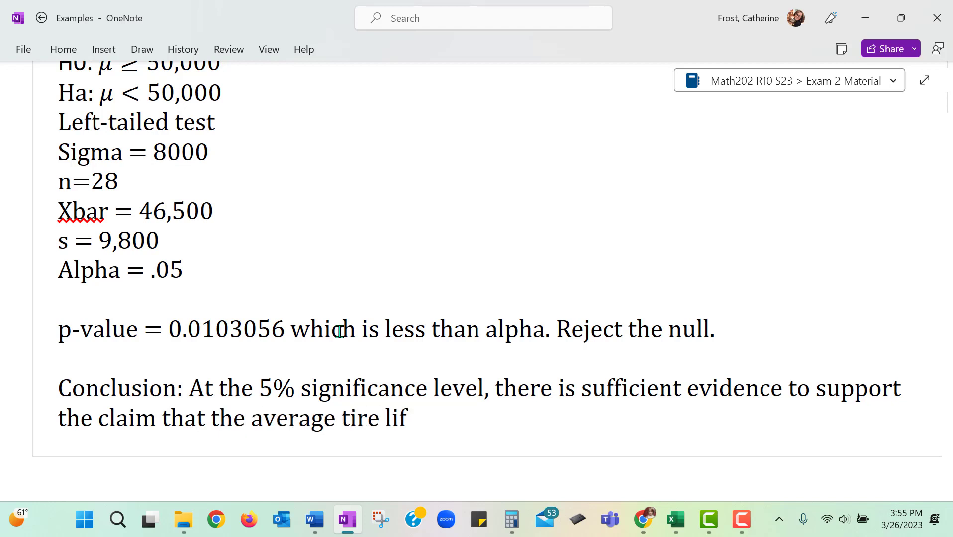
text(espac)
Step: Finish the conclusion sentence with "the average tire lifespan is less than 50,000 miles."
key(BackSpace)
text(n)
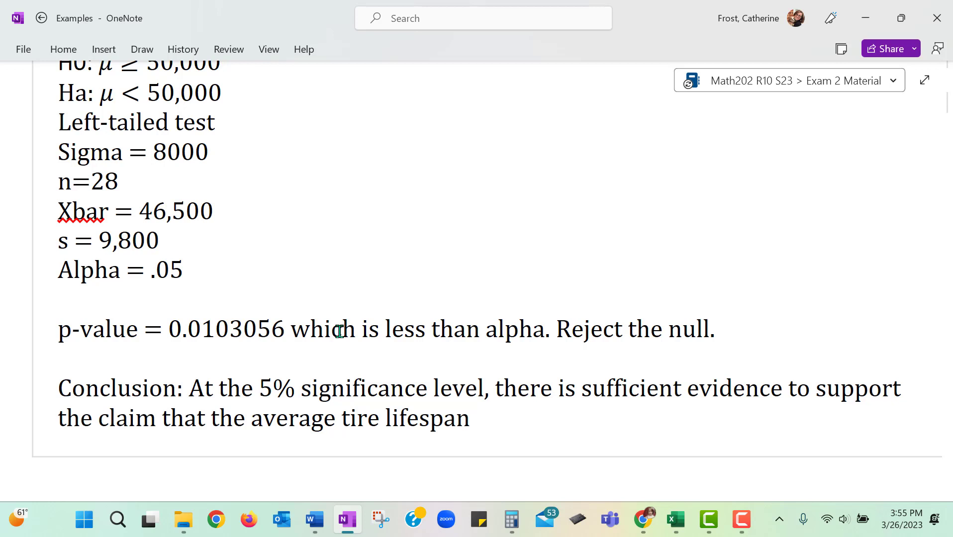
text( is less than)
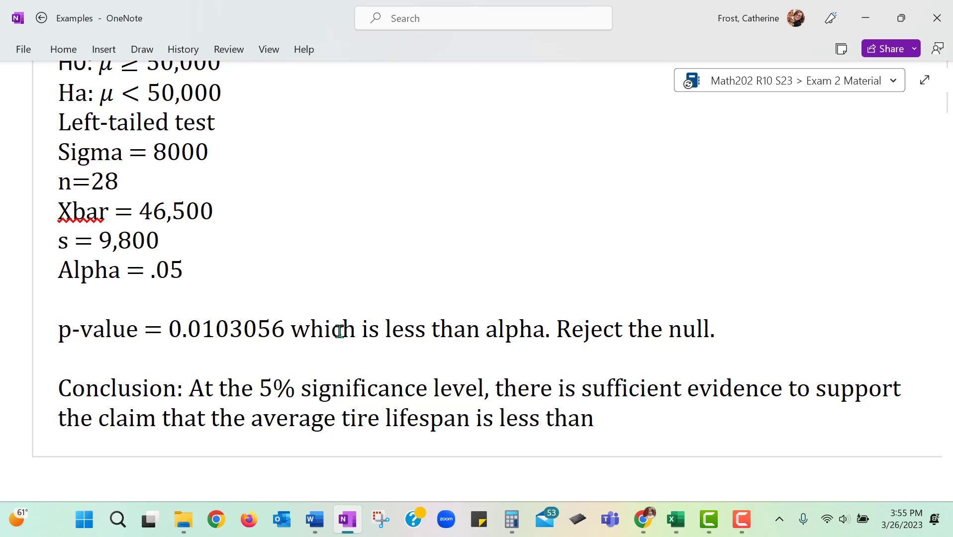
text( 50,000 )
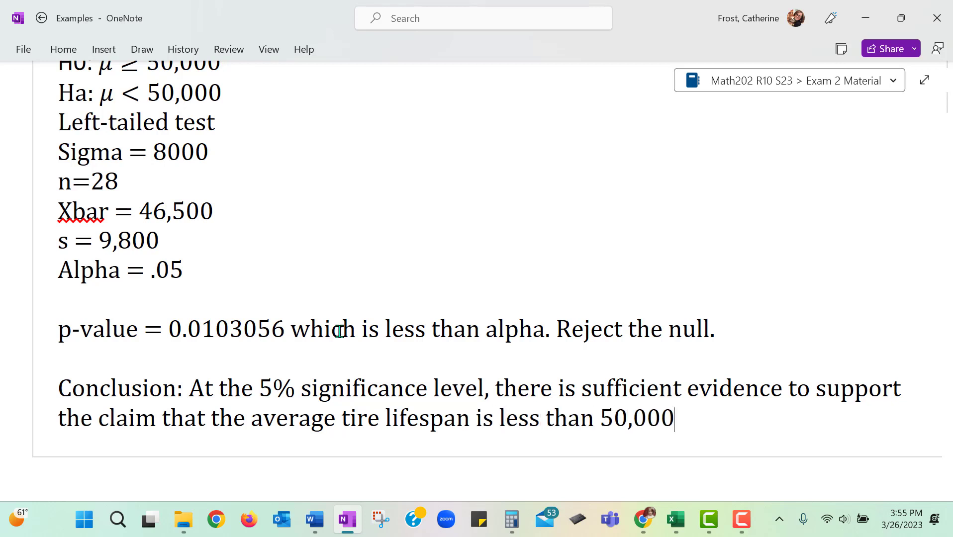
text(miles)
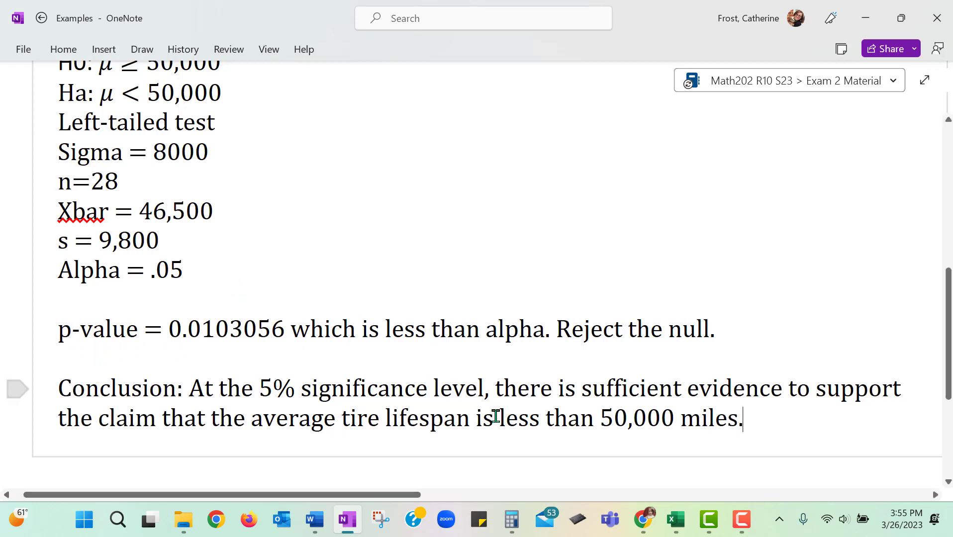
Step: Switch to the One Sample Z-Test page in Chrome and examine the test statistic Z in the statistics section of the results
click(642, 526)
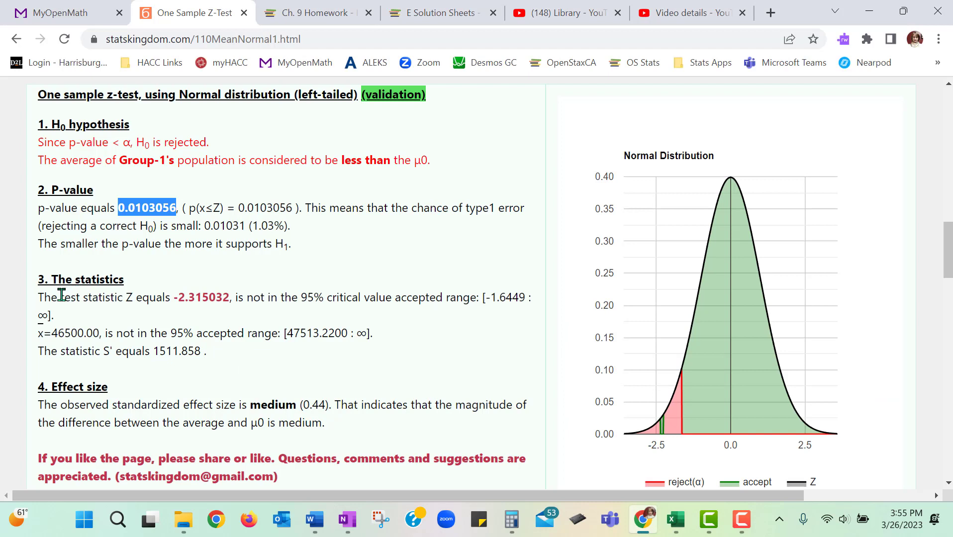
drag(40, 297, 254, 293)
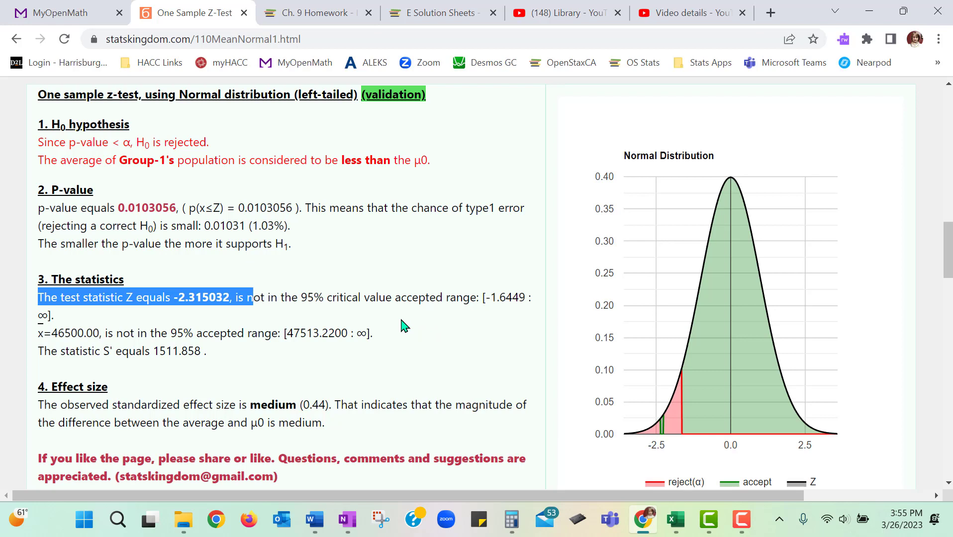
click(314, 312)
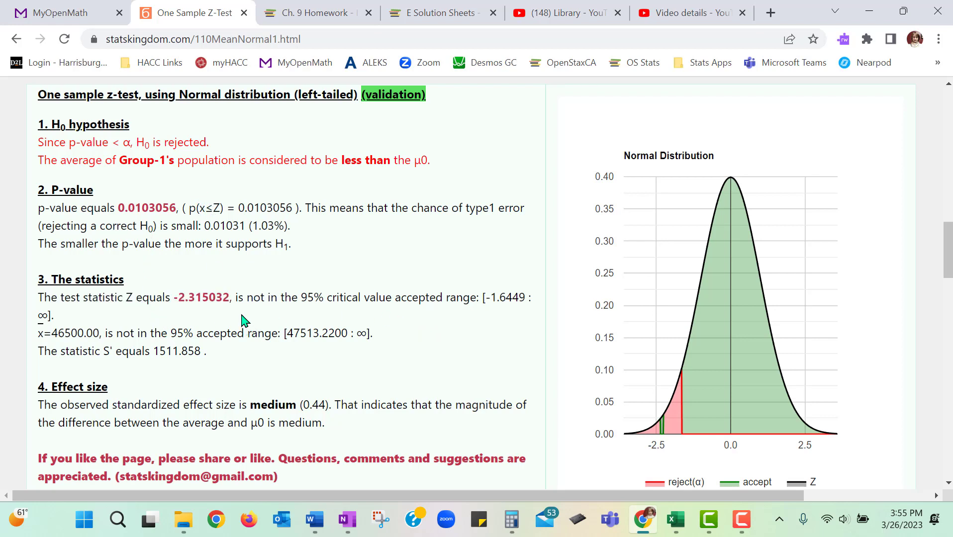
scroll(251, 299, down, 1)
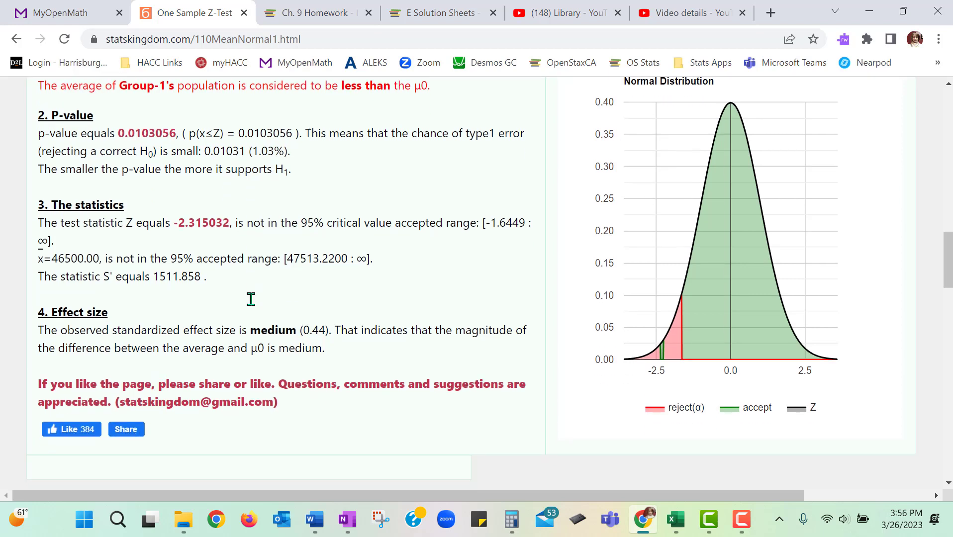
double_click(204, 222)
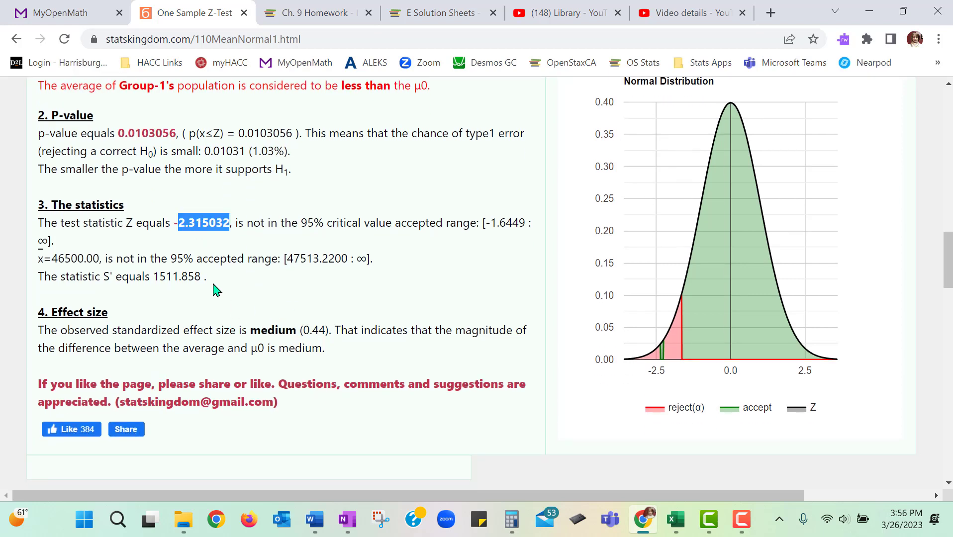
click(197, 244)
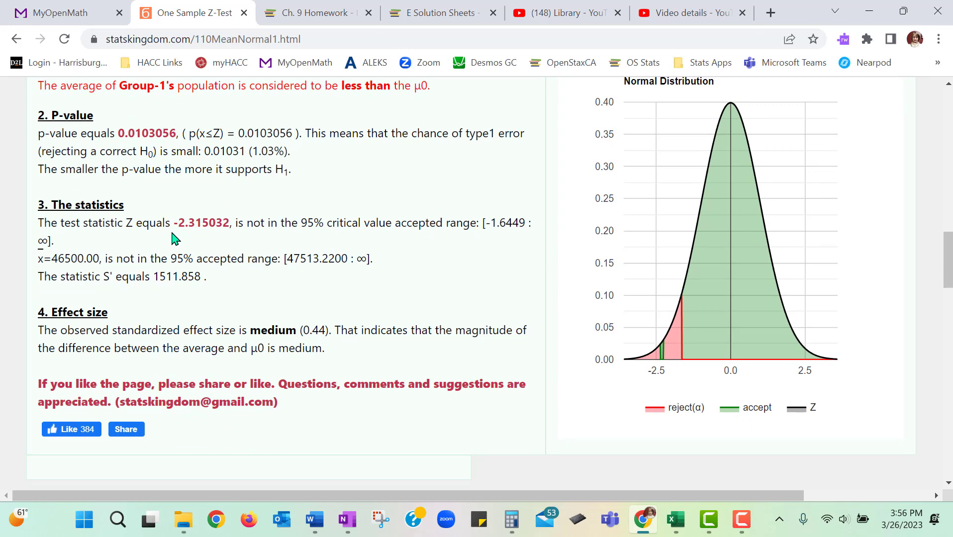
drag(170, 225, 224, 224)
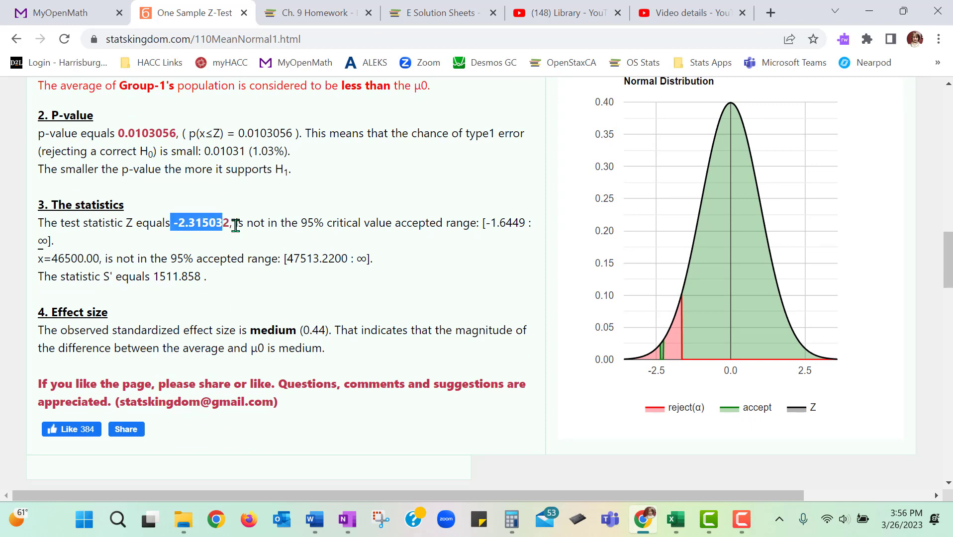
click(277, 283)
scroll(277, 278, down, 1)
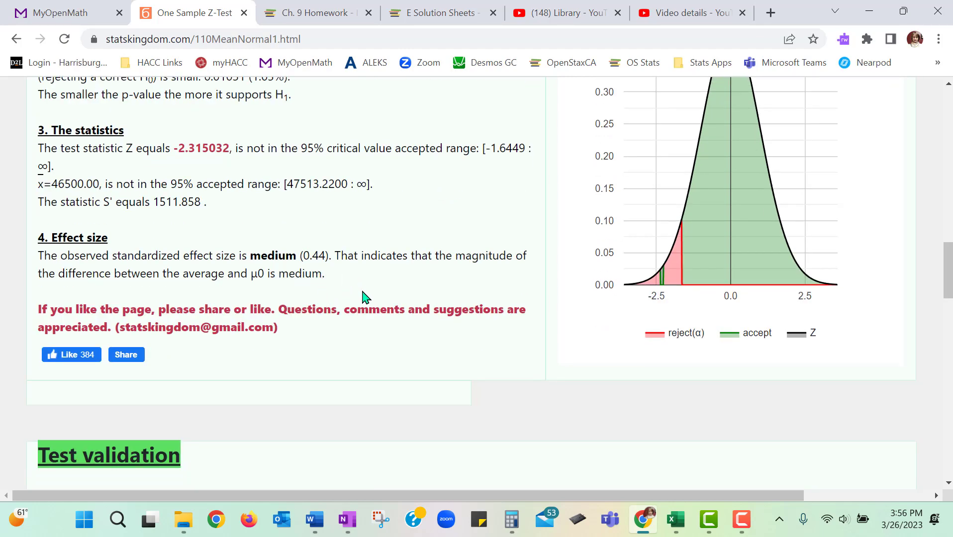
scroll(360, 298, up, 5)
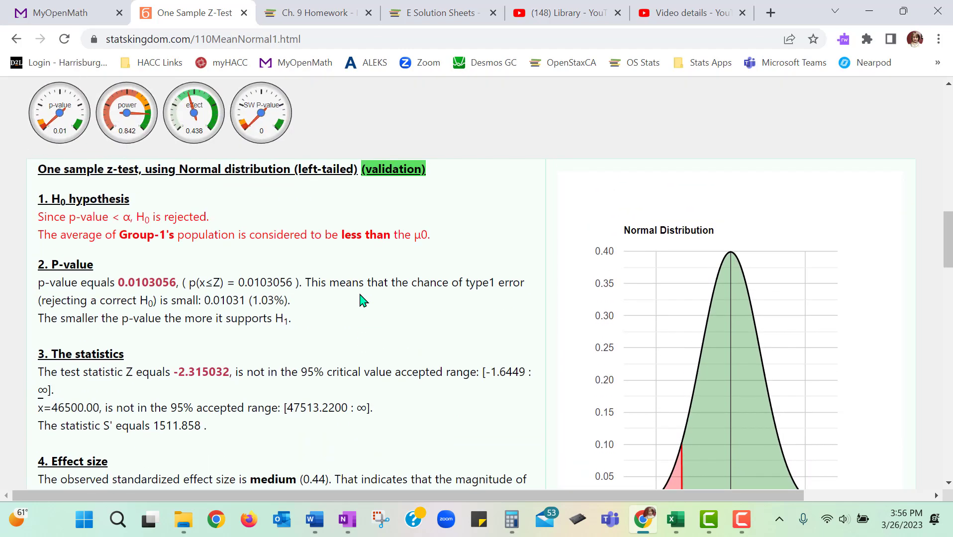